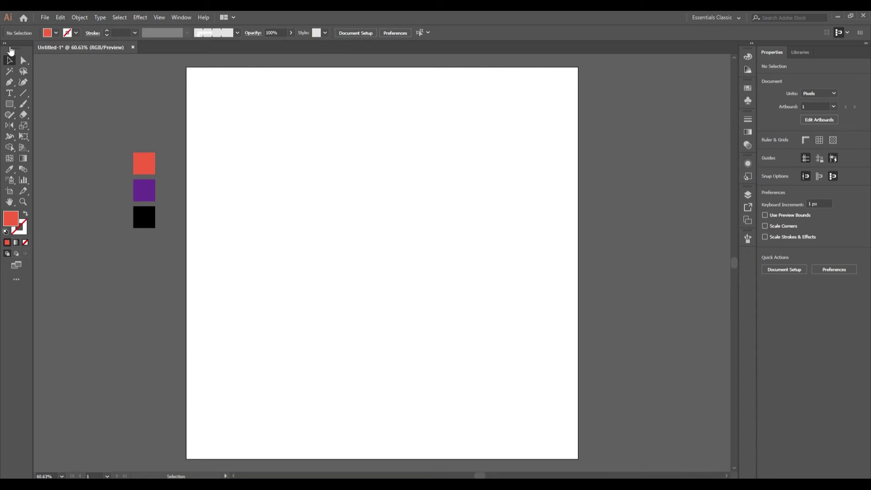
- Draw a red 1080×1080 px square over the whole artboard and lock it in place
left_click(9, 104)
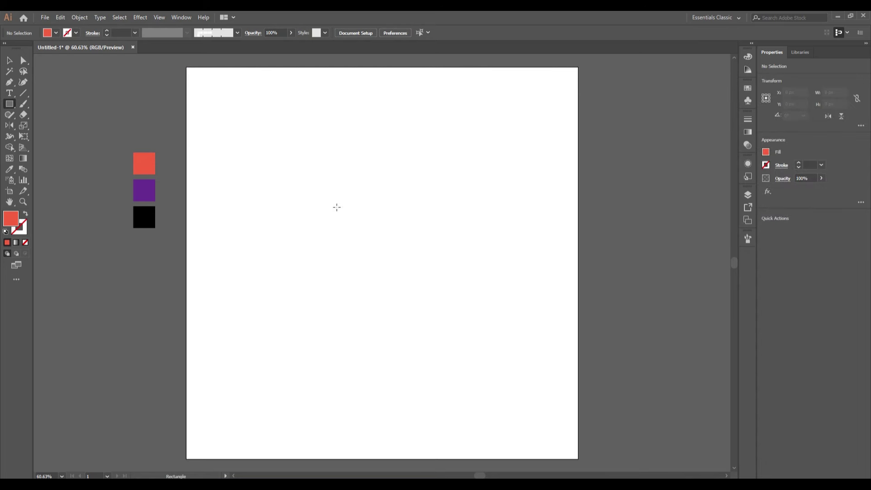
left_click_drag(186, 69, 579, 459)
key("v")
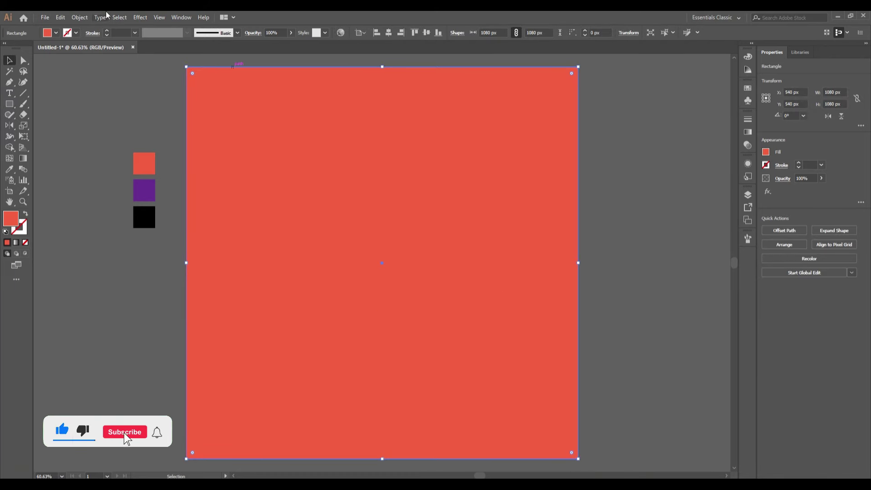
left_click(78, 17)
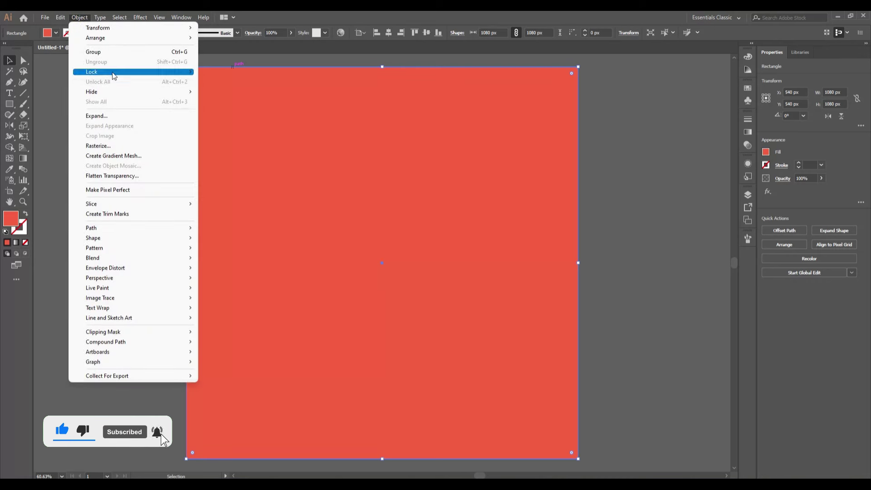
left_click(286, 71)
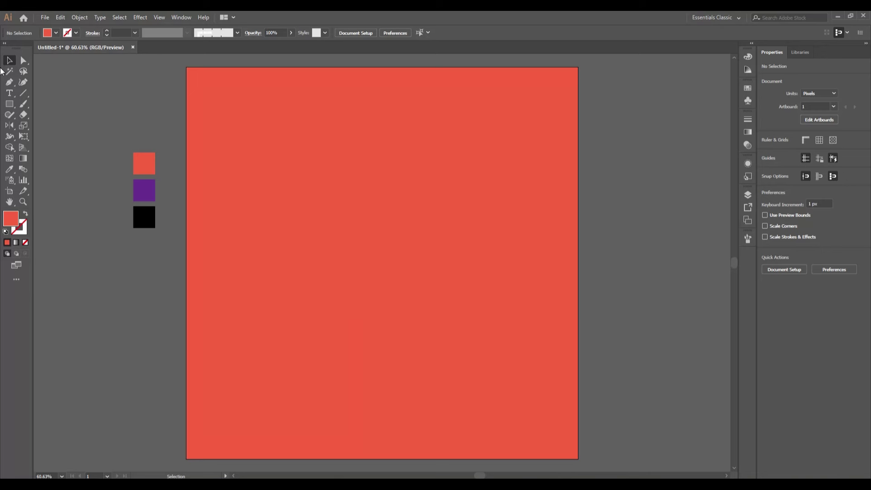
- Draw a tall, thin white 27×300 px bar near the top-left of the artboard
left_click(9, 104)
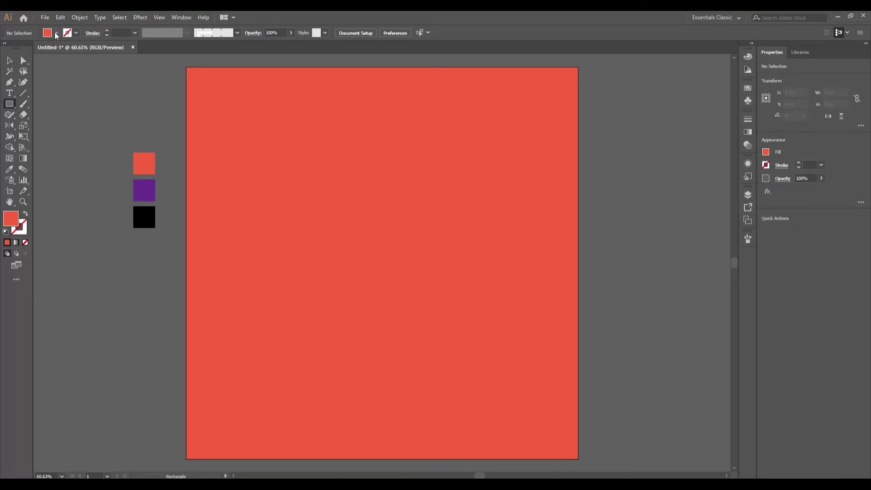
left_click(56, 33)
left_click(20, 51)
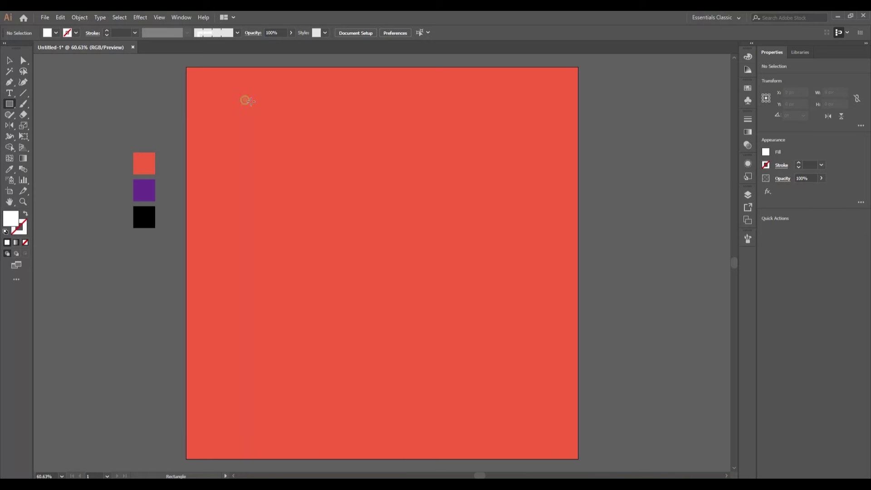
mouse_move(250, 101)
left_mouse_down()
mouse_move(250, 168)
mouse_move(270, 180)
mouse_move(261, 213)
mouse_move(254, 209)
left_mouse_up()
- Copy the bar a little to the right and repeat the copy five times for an evenly spaced row
left_click(9, 60)
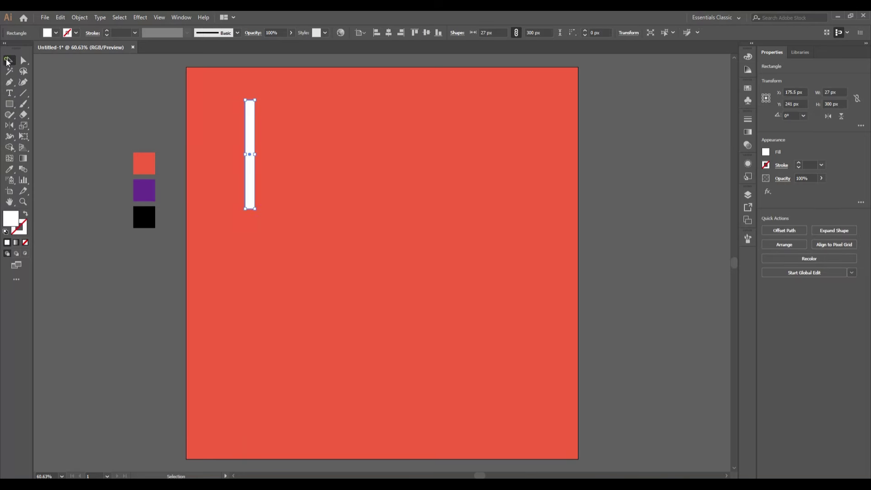
left_click(109, 144)
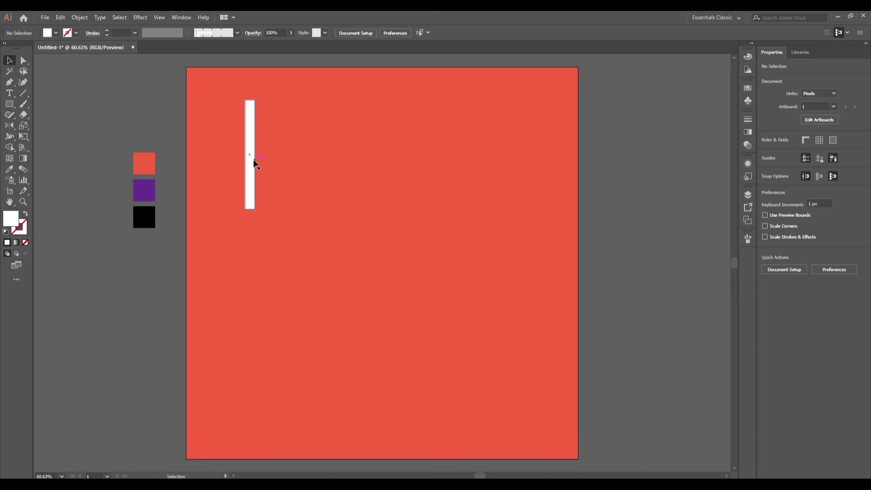
key("shift")
left_click_drag(253, 159, 279, 186)
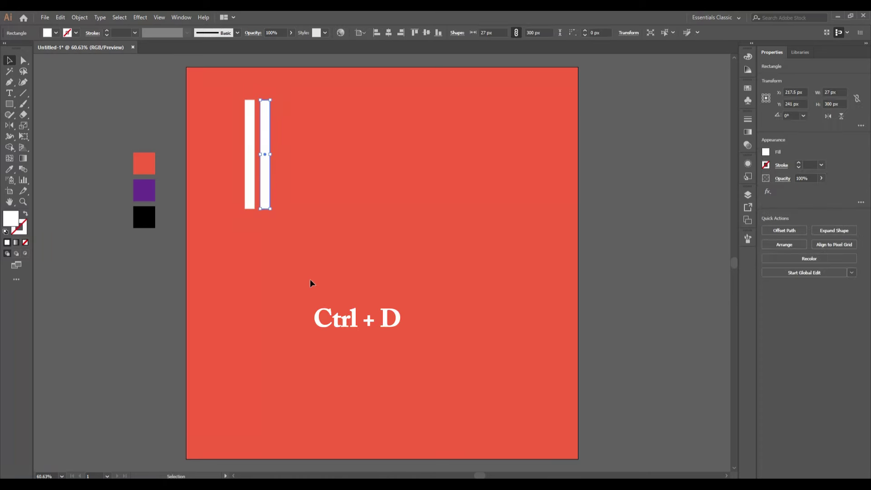
key("ctrl+d")
key("ctrl+d")
key("ctrl+d")
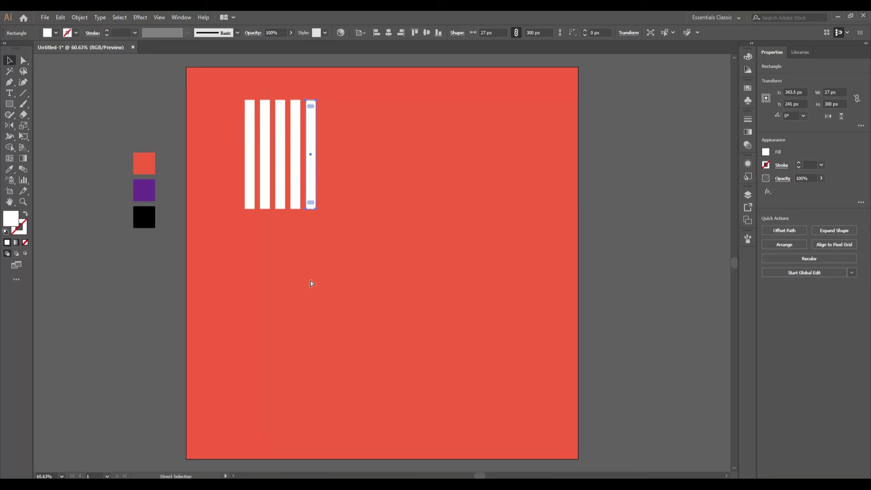
key("ctrl+d")
key("ctrl+d")
key("ctrl+d")
key("ctrl+d")
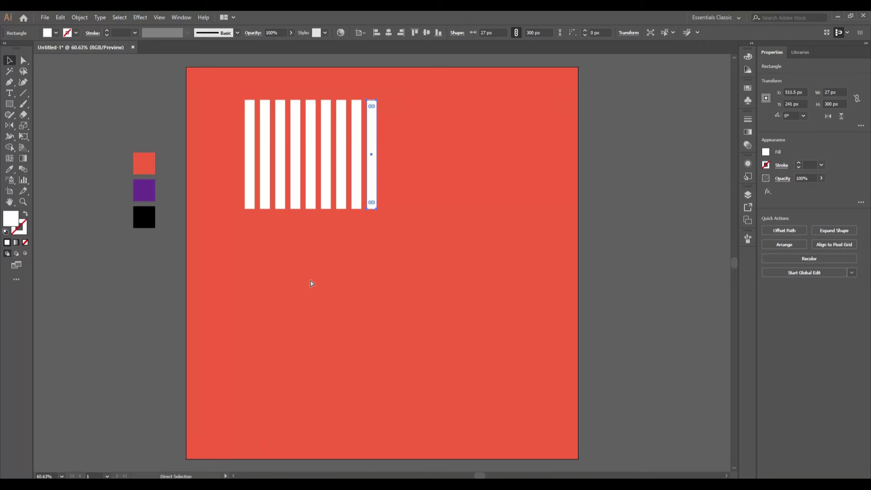
key("ctrl+d")
key("ctrl+d")
key("ctrl+d")
key("ctrl+d")
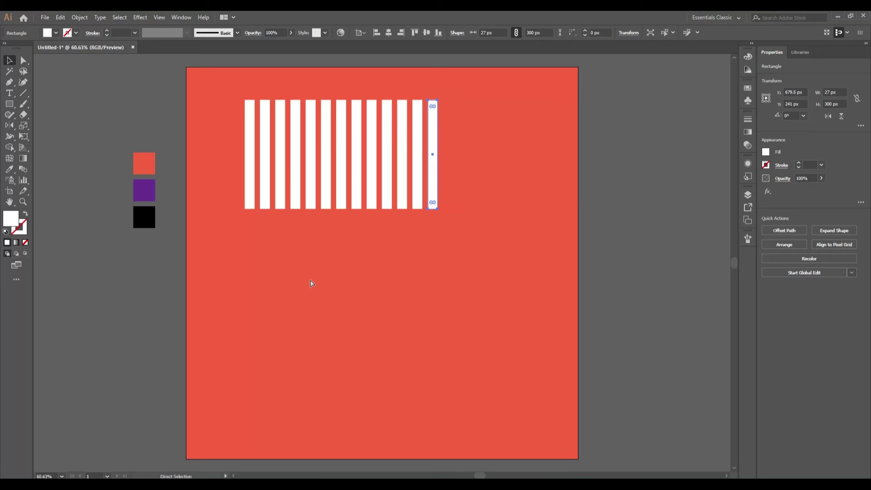
key("ctrl+d")
key("ctrl+d")
key("ctrl+d")
key("ctrl+d")
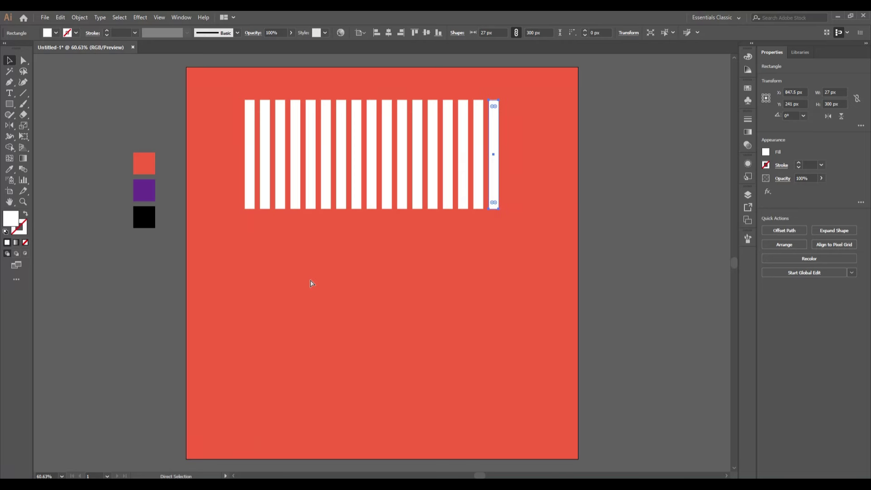
key("ctrl+d")
left_click(309, 279)
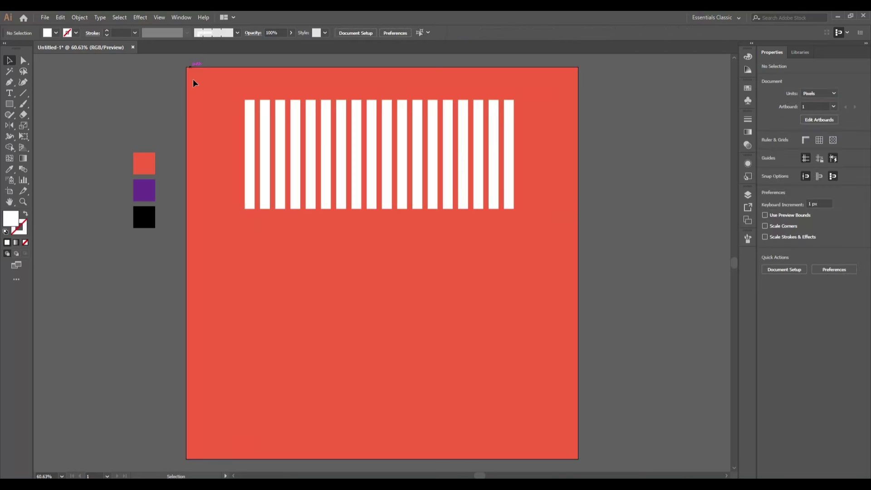
- Group all the white stripes and scale the group down proportionally
left_click_drag(211, 109, 531, 219)
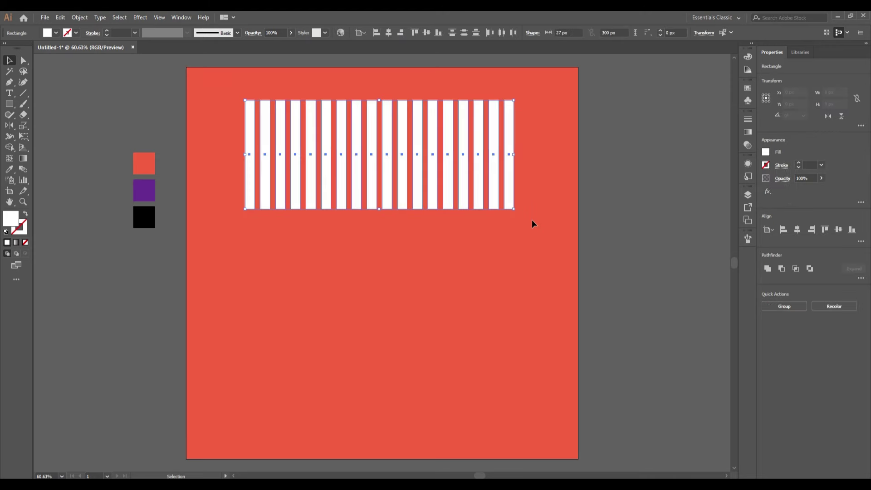
left_click(86, 16)
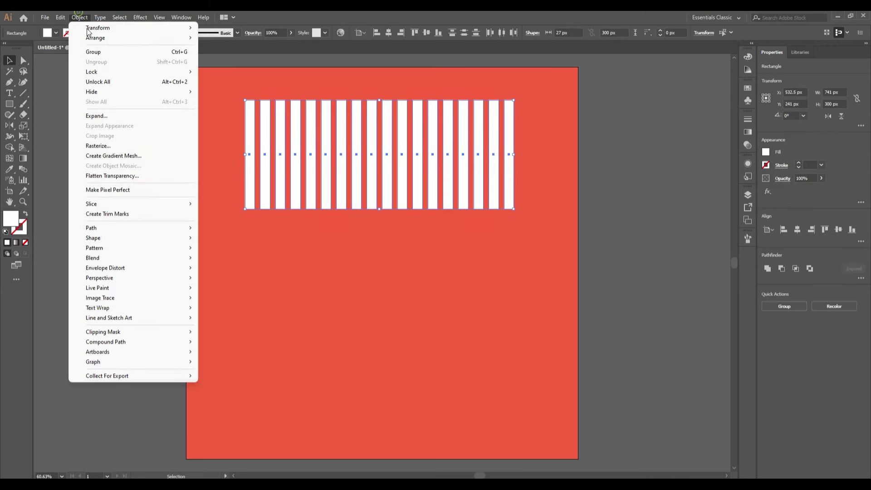
left_click(116, 51)
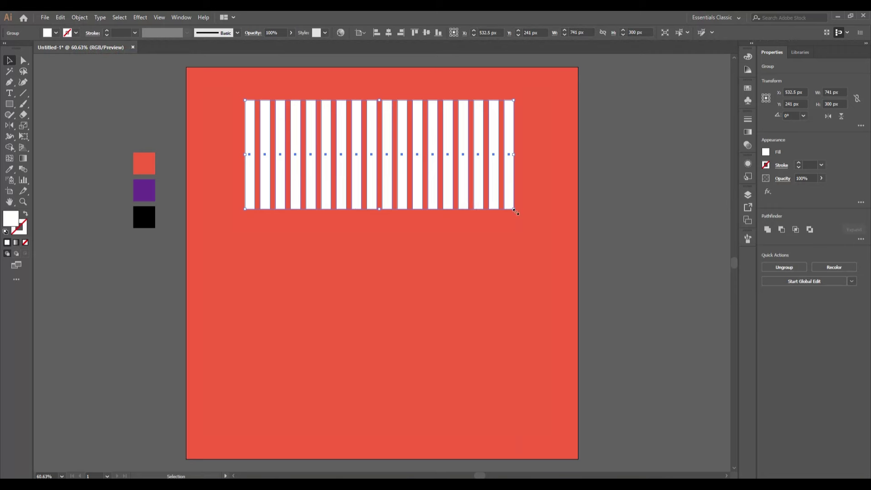
left_click_drag(514, 209, 422, 171)
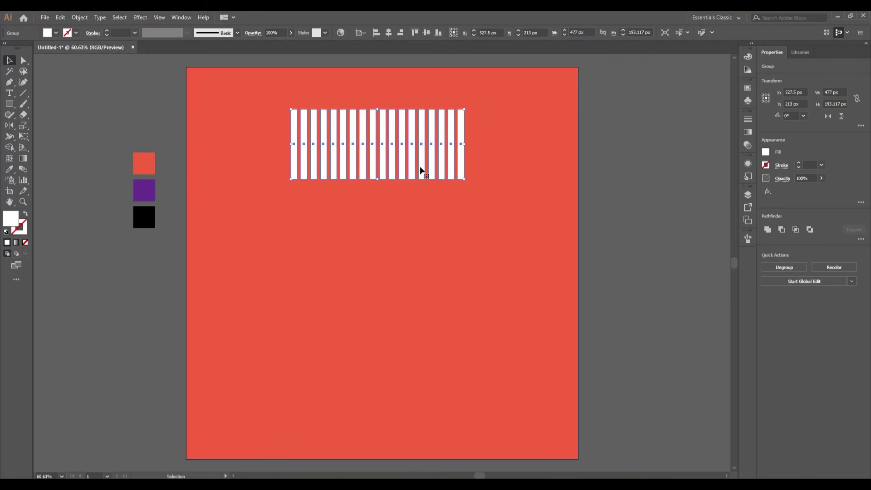
- Save the stripe group as a new pattern brush, then delete it from the artboard
left_click(747, 240)
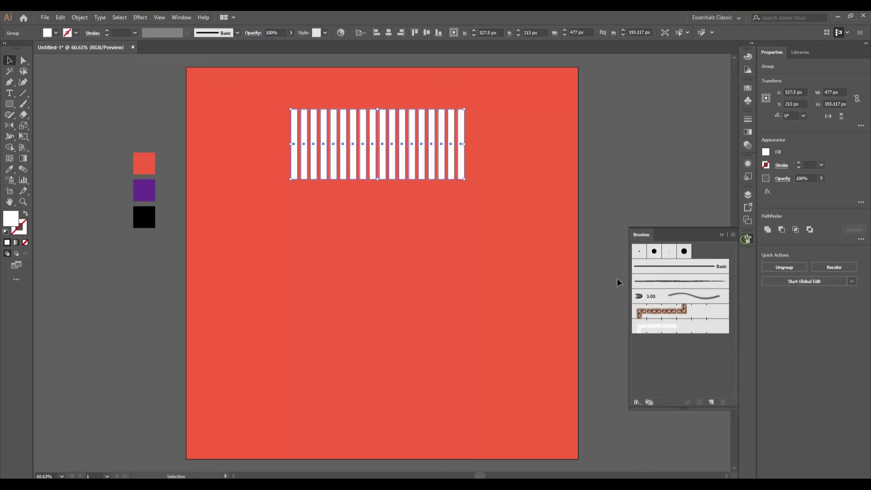
left_click(711, 401)
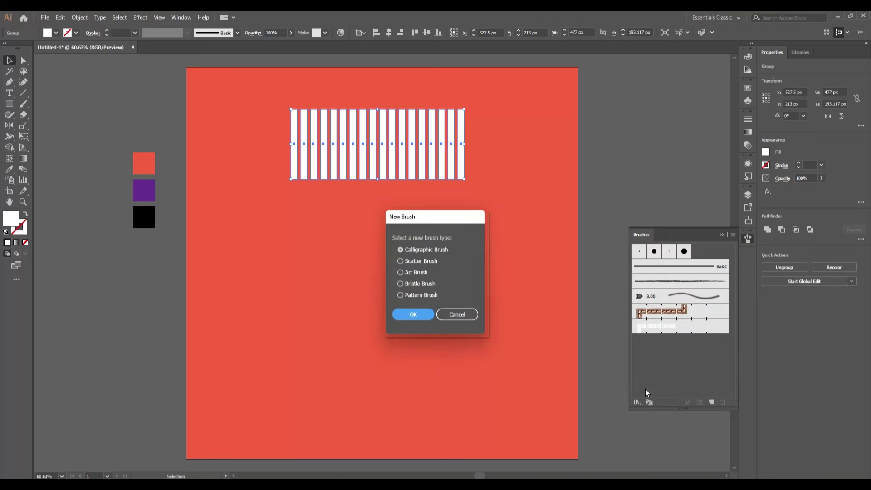
left_click(411, 295)
left_click(411, 315)
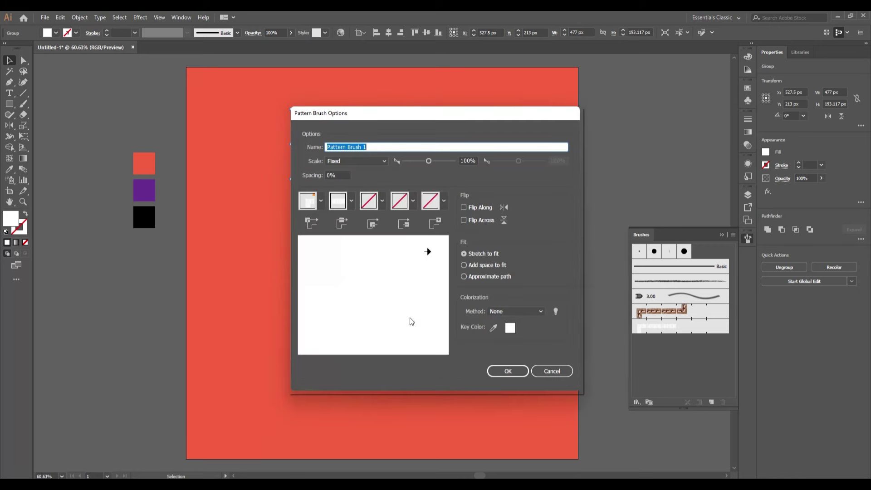
left_click(499, 372)
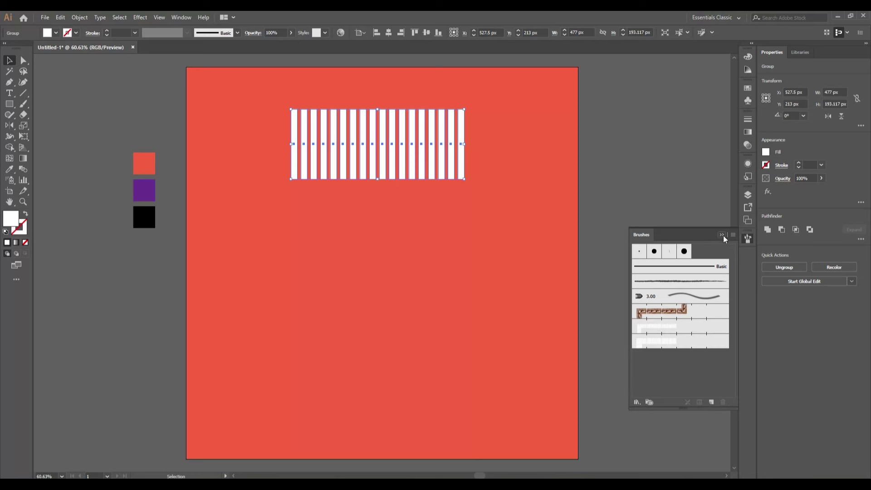
left_click(722, 234)
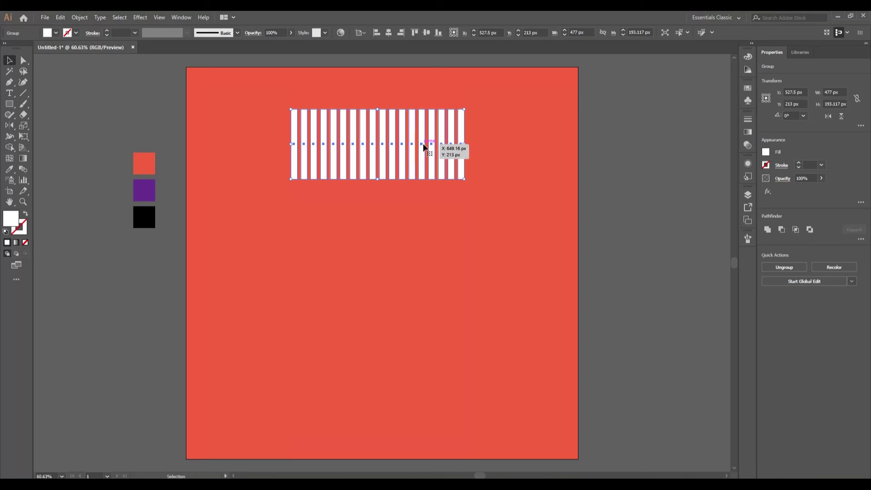
key("Delete")
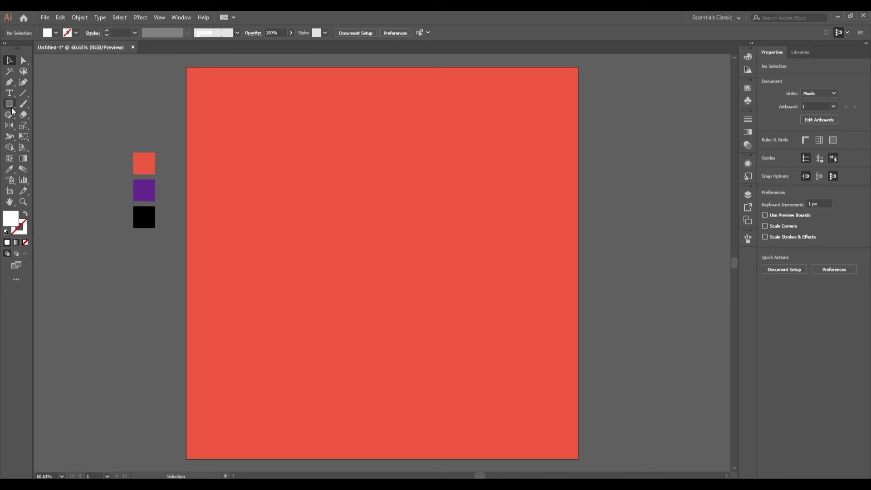
- Draw an unfilled, white-stroked rectangle of about 290×414 px near the artboard centre
left_click(10, 104)
left_click(55, 32)
left_click(6, 48)
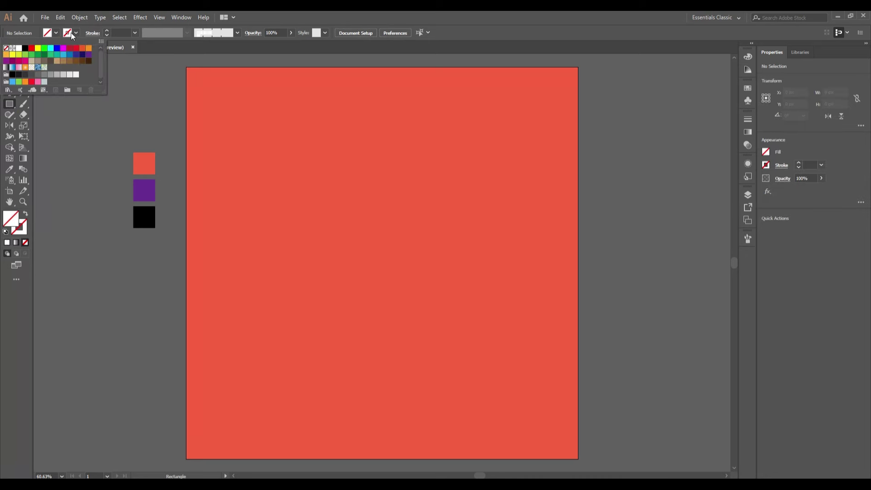
left_click(73, 36)
left_click(18, 49)
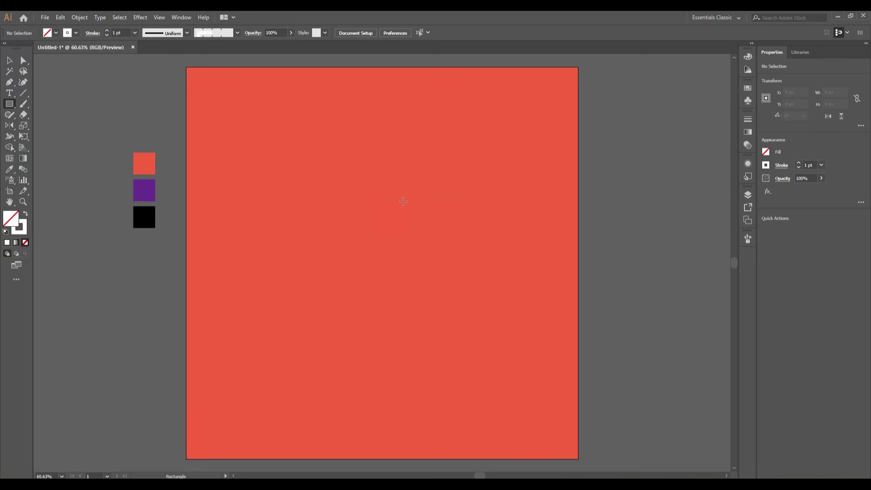
mouse_move(342, 191)
left_mouse_down()
mouse_move(432, 332)
mouse_move(448, 341)
left_mouse_up()
- Round the rectangle's corners fully into a pill and centre it horizontally and vertically
left_click(11, 59)
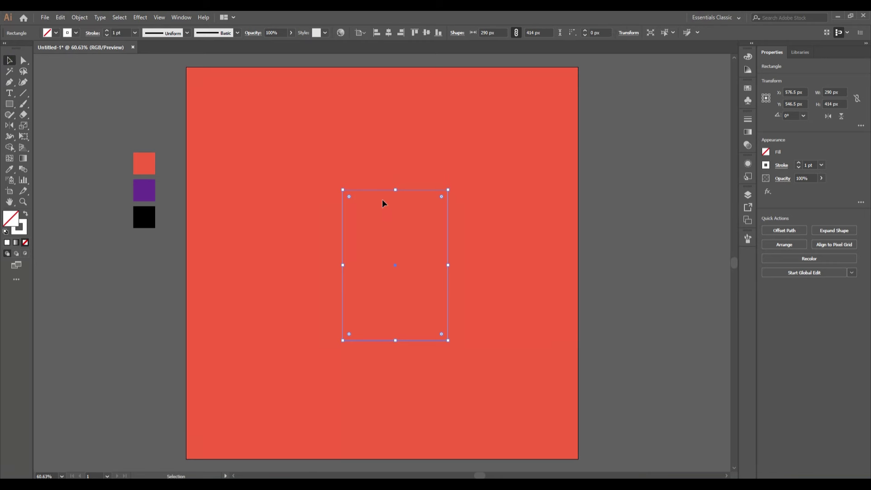
left_click_drag(349, 196, 407, 298)
left_click(390, 34)
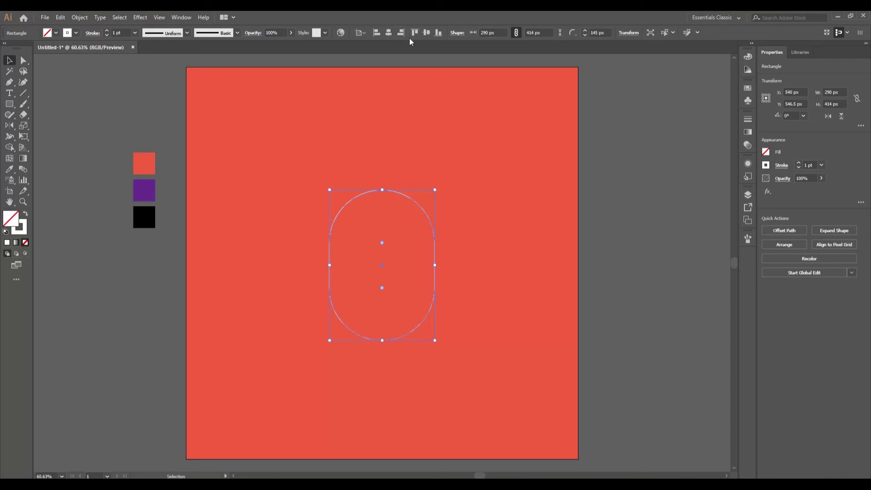
left_click(426, 34)
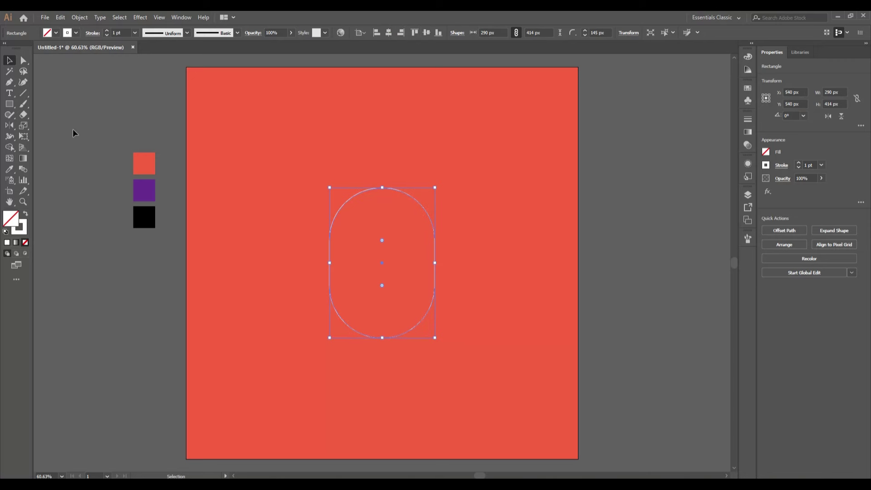
- Apply the stripe pattern brush to the pill outline and expand its appearance into white shapes
left_click(752, 239)
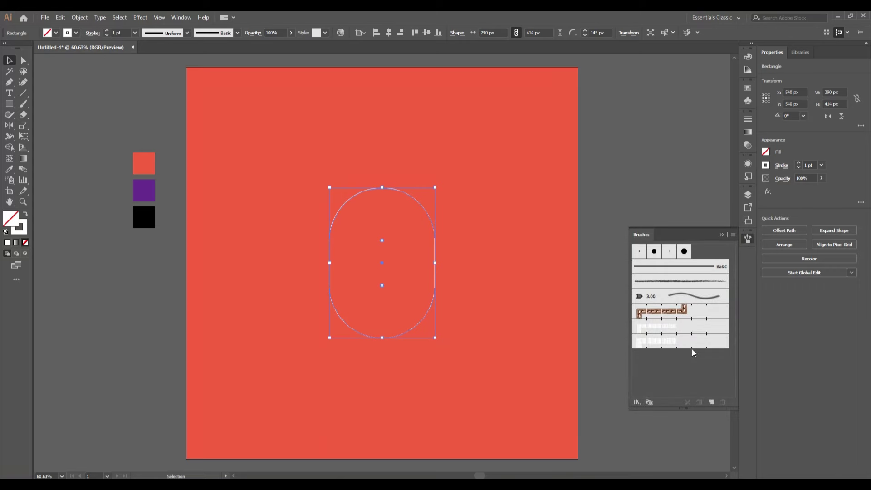
left_click(667, 328)
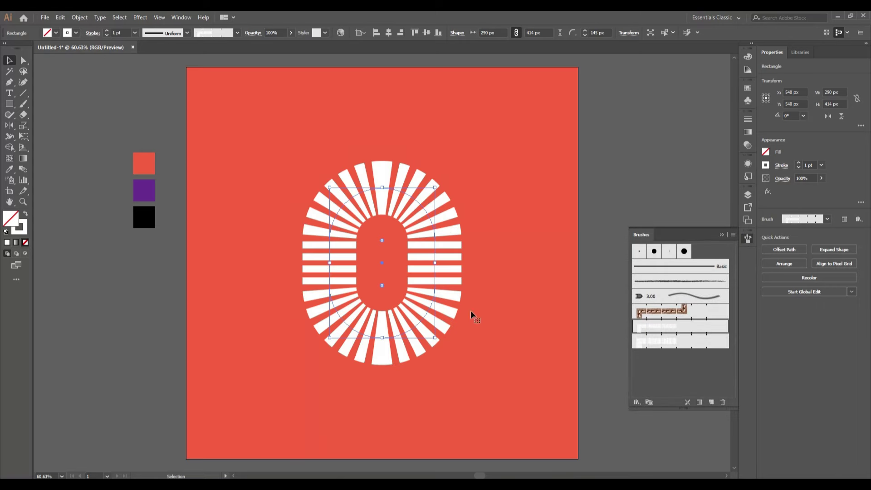
left_click(722, 236)
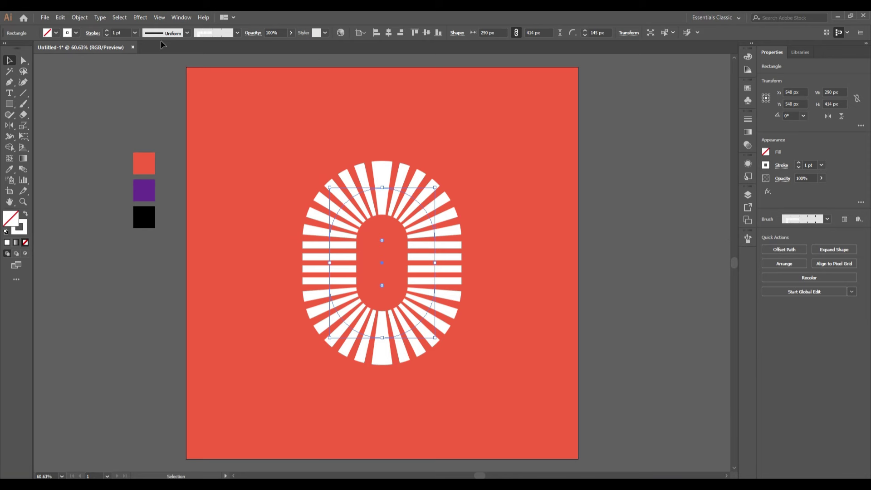
left_click(76, 17)
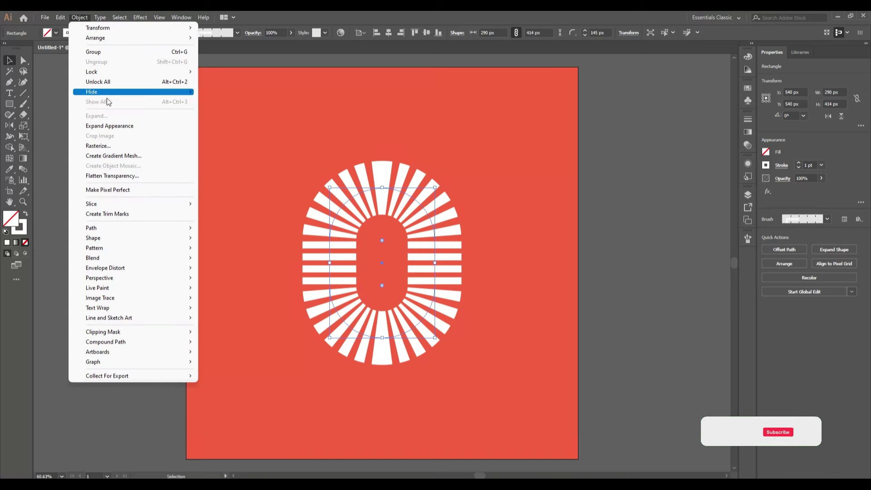
left_click(108, 126)
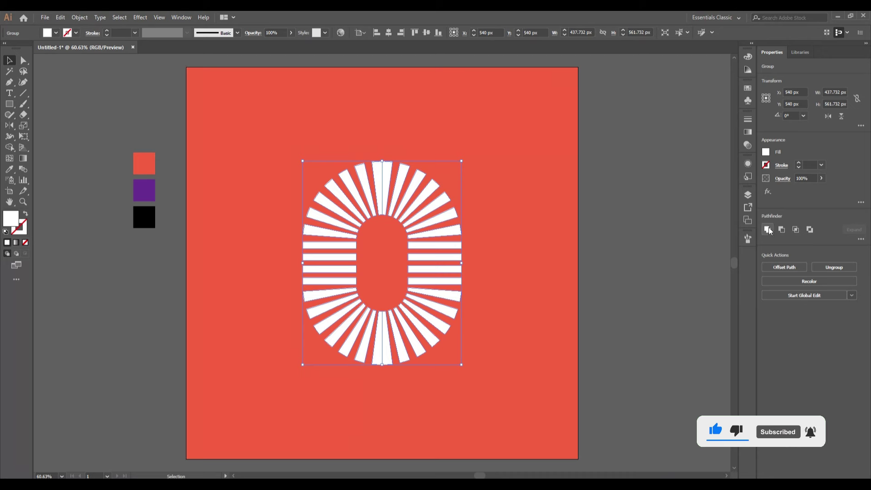
- Open the Pathfinder panel and move it off the artwork
left_click(178, 17)
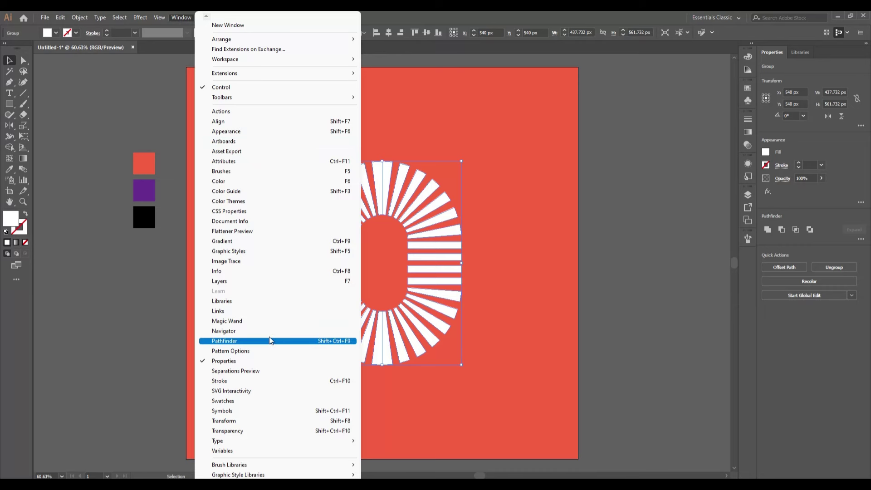
left_click(253, 343)
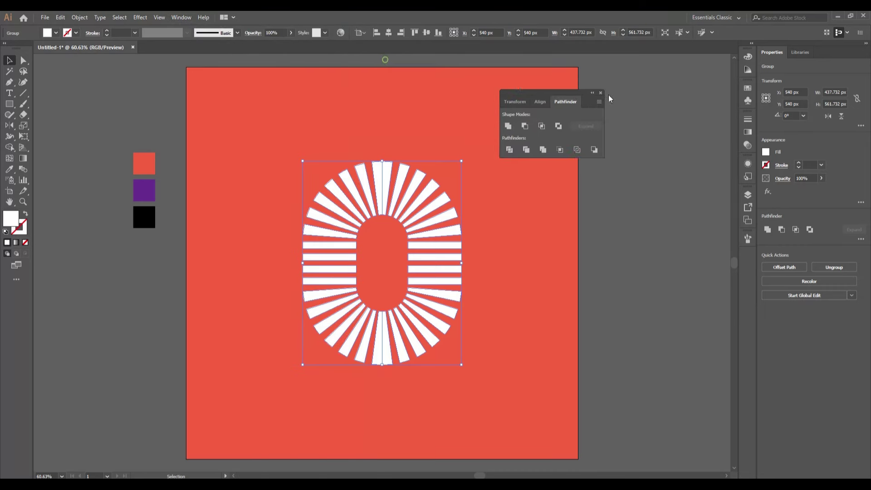
left_click_drag(387, 68, 662, 158)
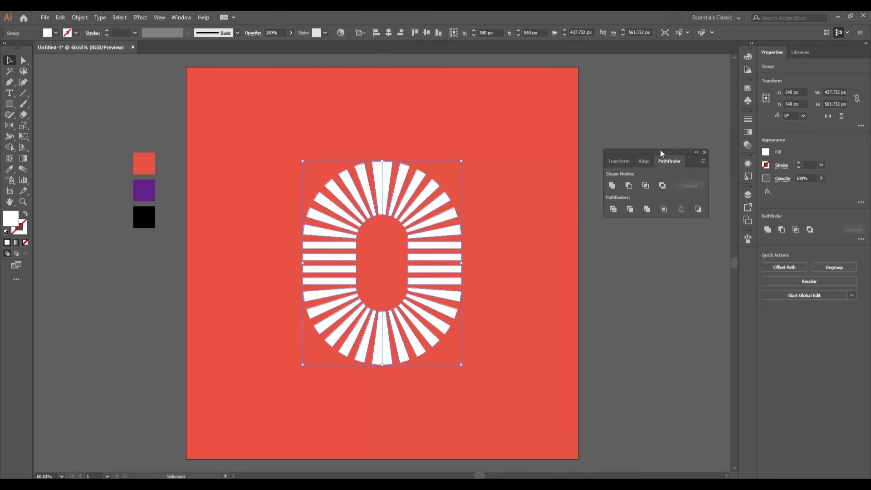
- Unite the split sunburst rays with Pathfinder and move the O to the left
left_click(612, 187)
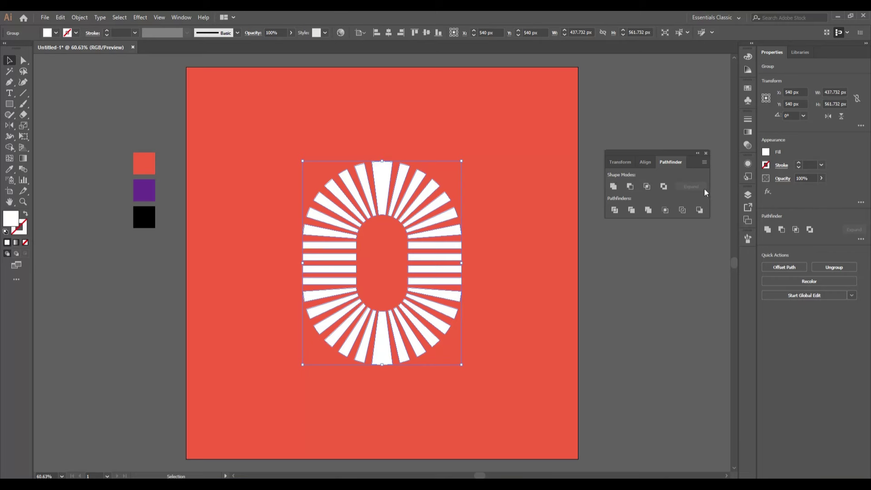
left_click(610, 300)
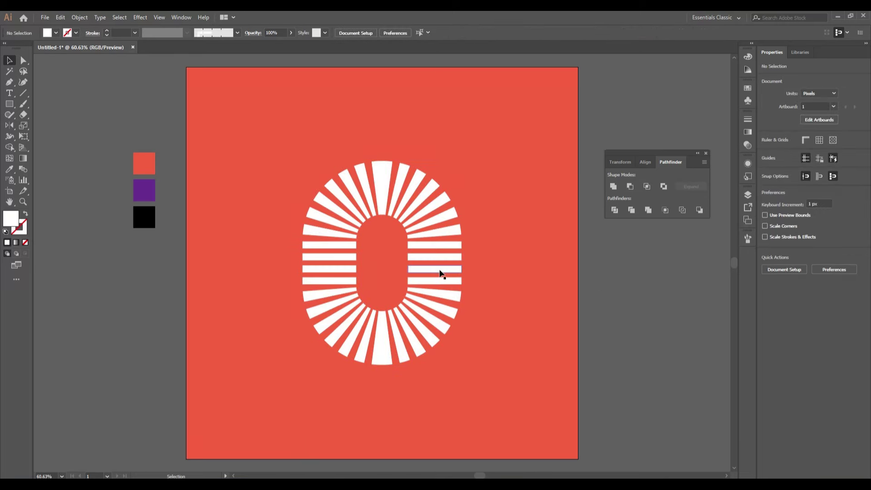
left_click_drag(439, 269, 344, 263)
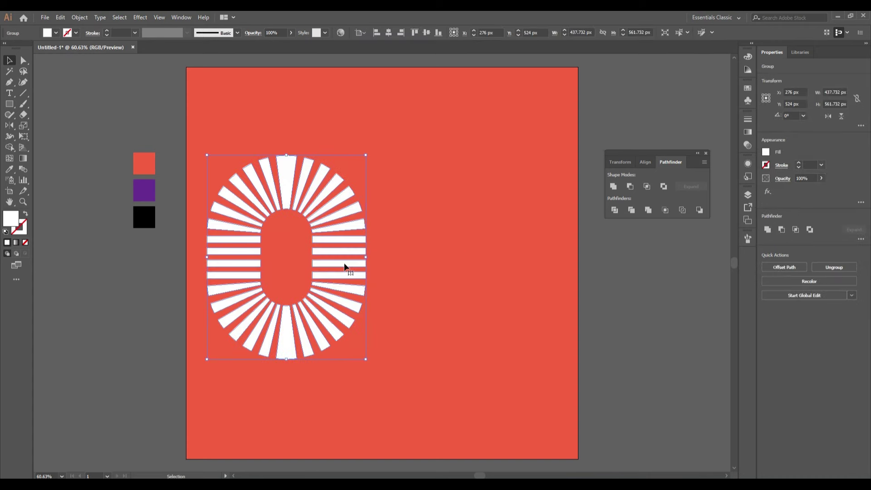
- Copy the sunburst O and paste it in place directly over the original
left_click(60, 17)
left_click(89, 63)
left_click(60, 18)
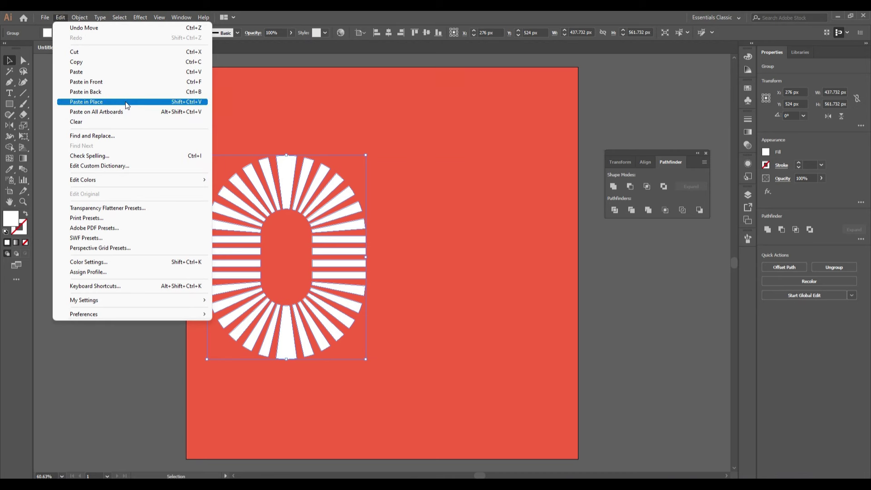
left_click(126, 103)
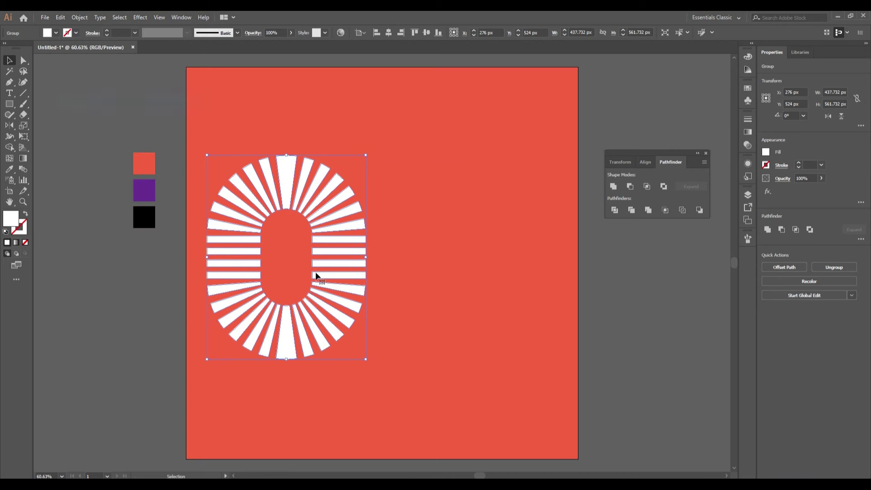
left_click(354, 289)
- Drag the top copy of the O to the right and colour it purple from the swatch
left_click_drag(354, 291, 528, 289)
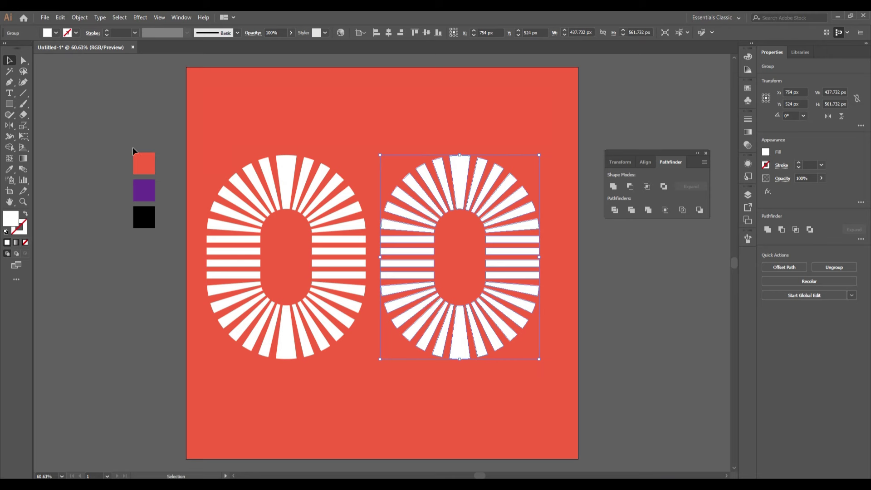
left_click(9, 169)
left_click(144, 190)
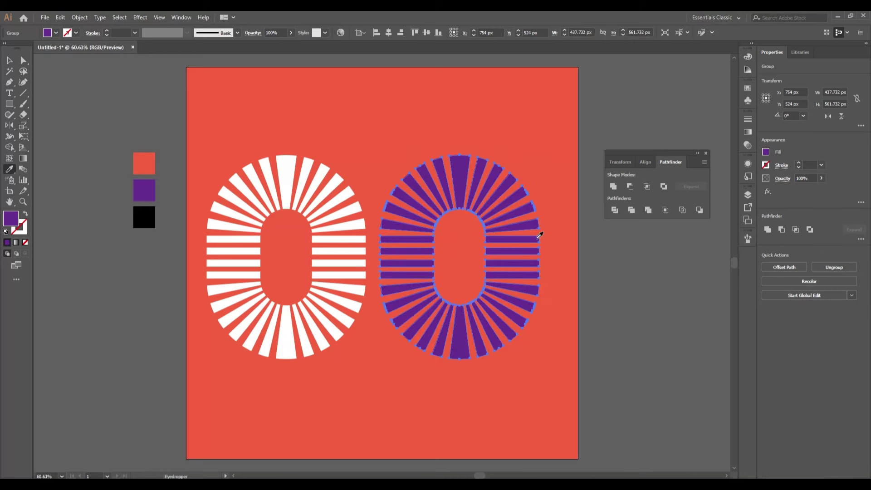
left_click(9, 60)
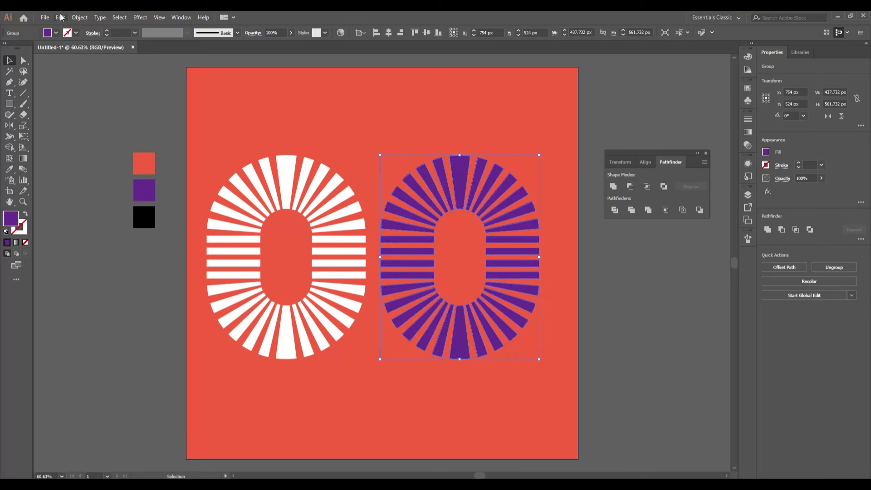
- Paste a black copy behind the purple O and nudge it up once and right twice
left_click(61, 18)
left_click(91, 61)
left_click(60, 17)
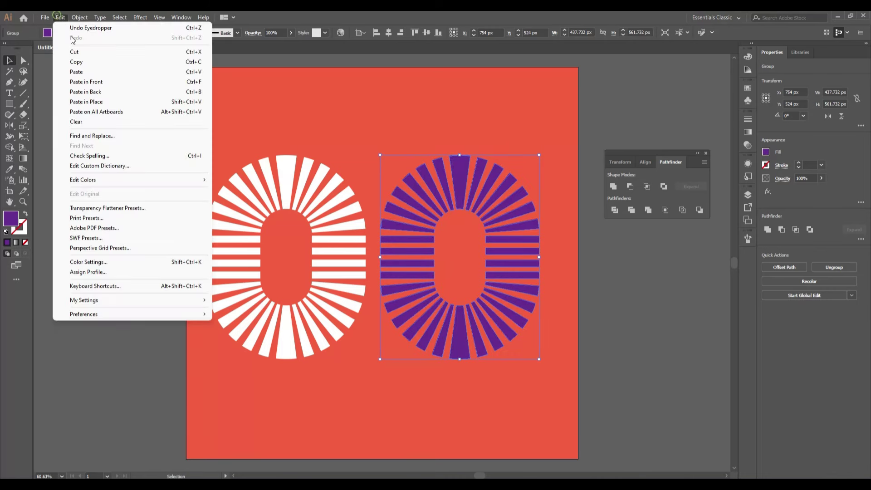
left_click(118, 93)
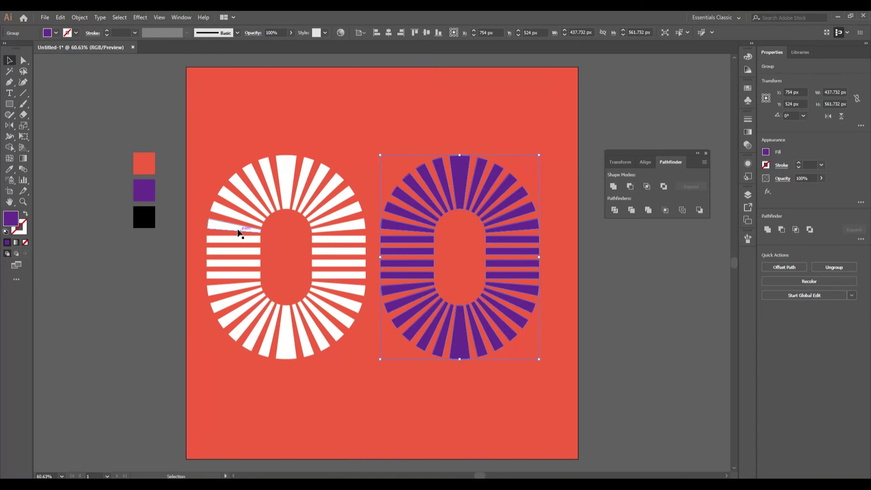
left_click(9, 169)
left_click(151, 219)
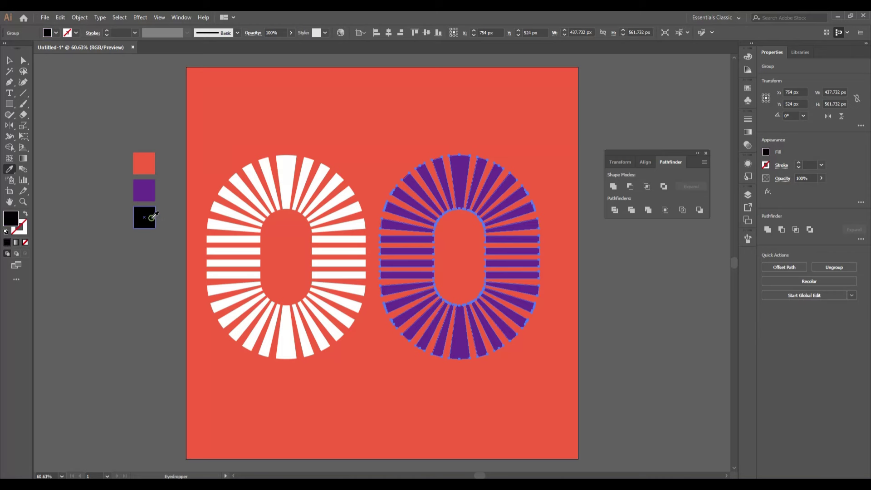
left_click(9, 60)
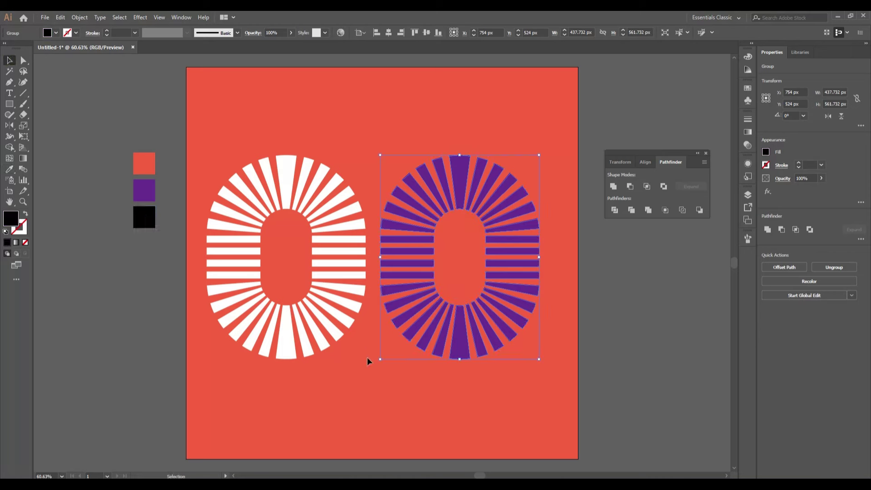
key("Up")
key("Up")
key("Up")
key("Up")
key("Up")
key("Up")
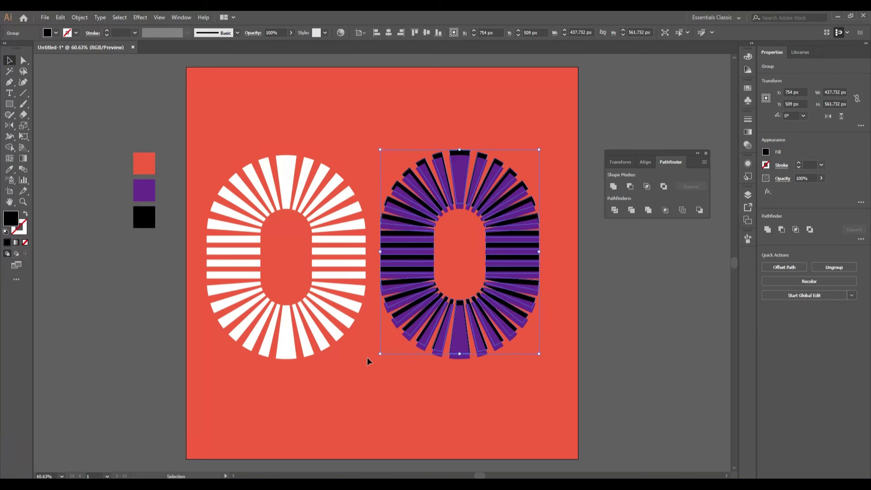
key("Right")
key("Right")
key("Right")
key("Right")
key("Right")
key("Right")
key("Right")
key("Right")
key("Right")
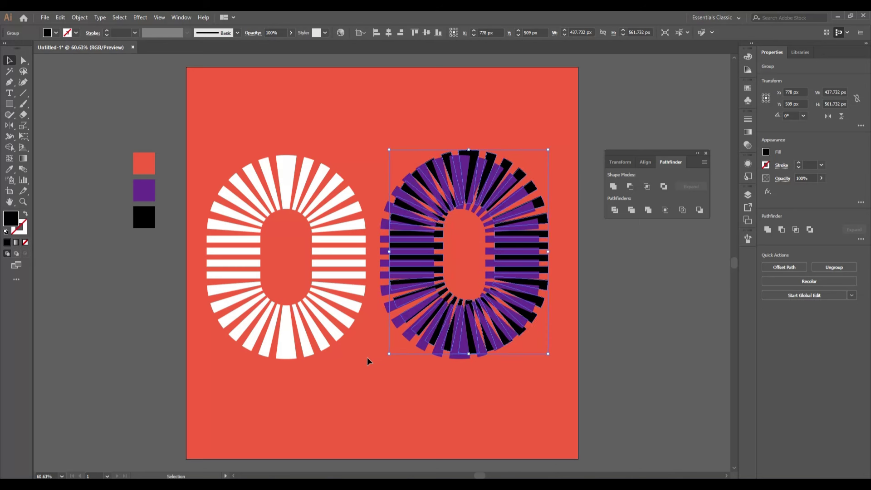
key("Right")
key("Right")
key("Right")
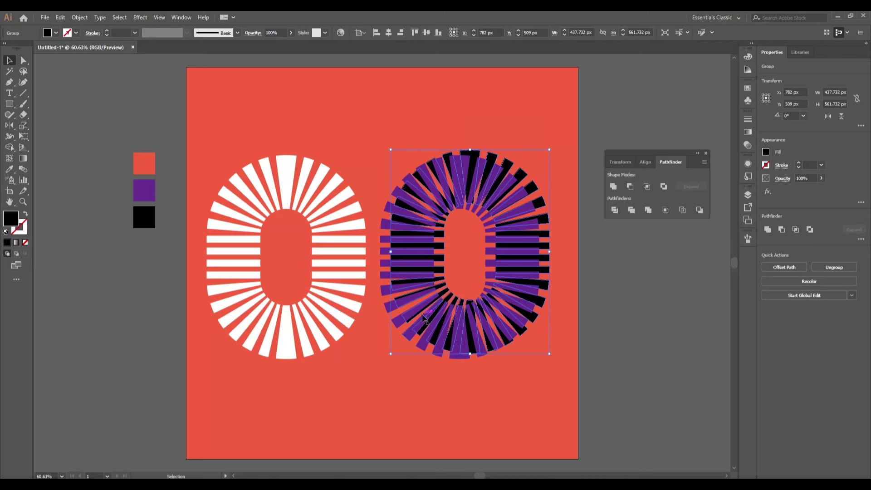
- Make a blend between the purple and black O copies
left_click_drag(410, 140, 461, 230)
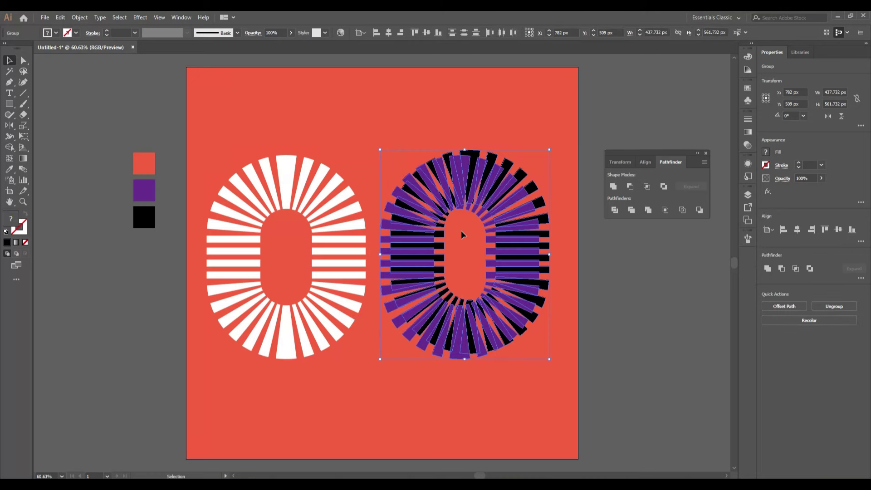
left_click(80, 18)
mouse_move(92, 257)
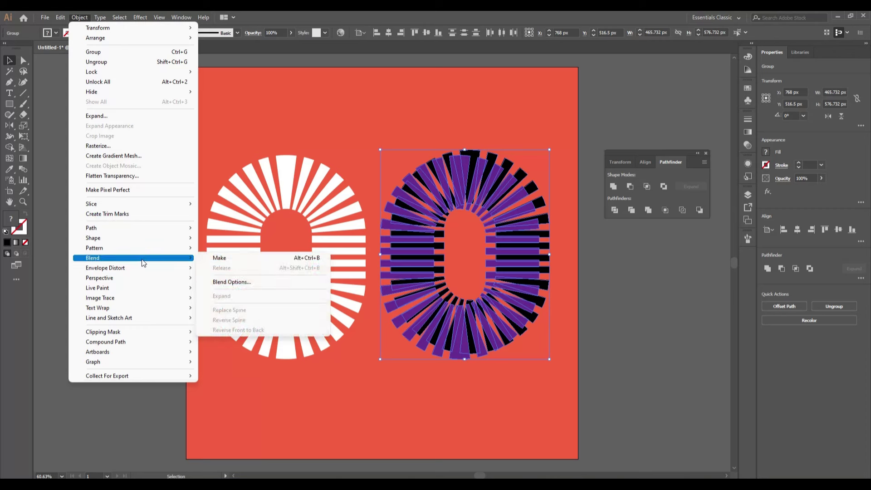
left_click(224, 260)
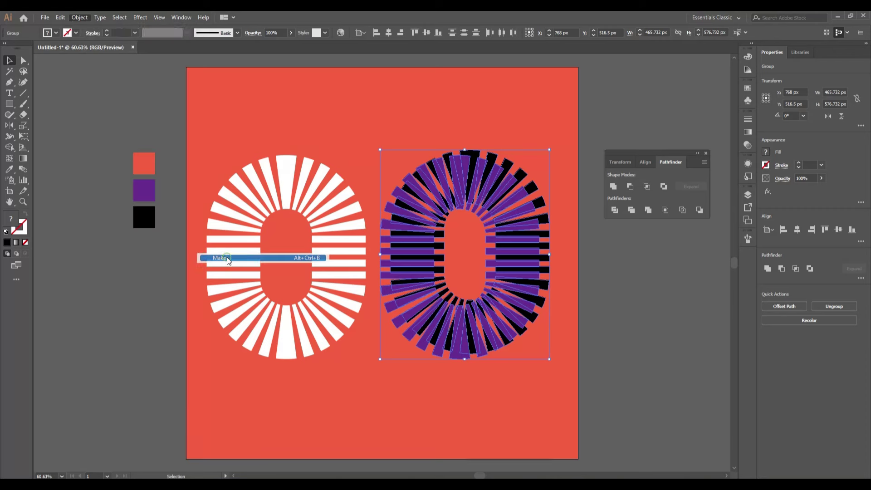
- Set the blend spacing to a Specified Distance of 1 px, with Preview on
double_click(23, 171)
left_click(230, 112)
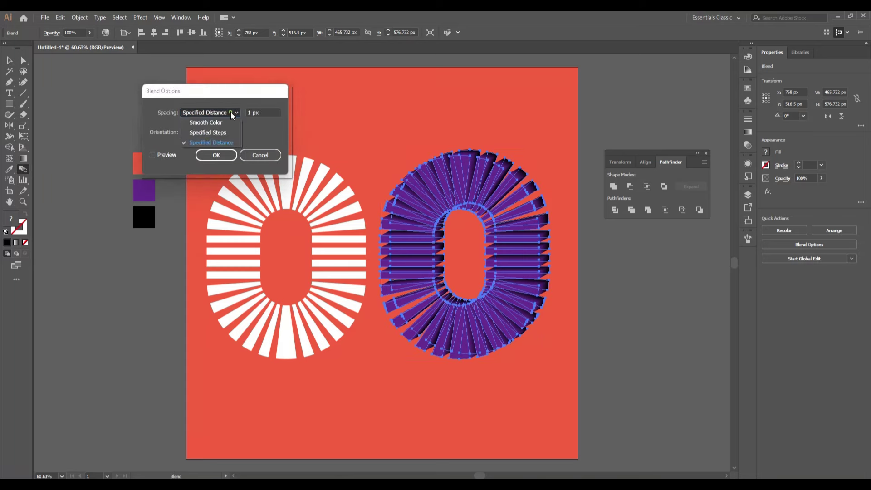
left_click(224, 144)
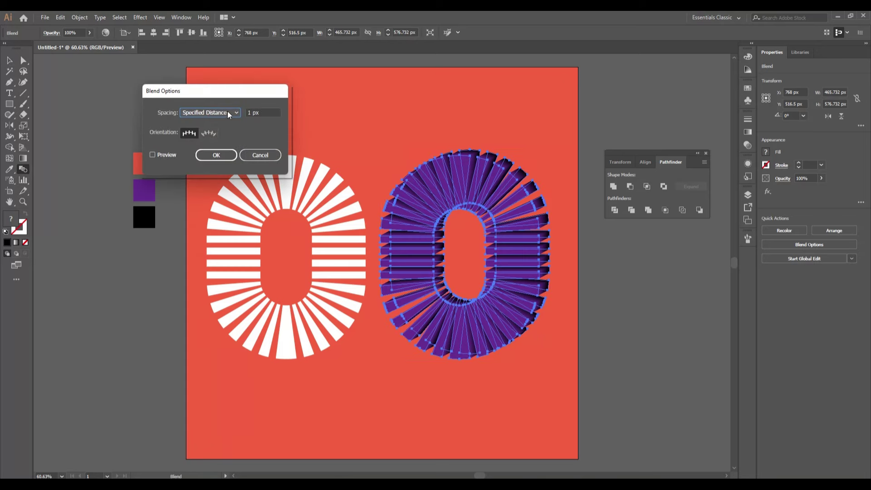
left_click(153, 155)
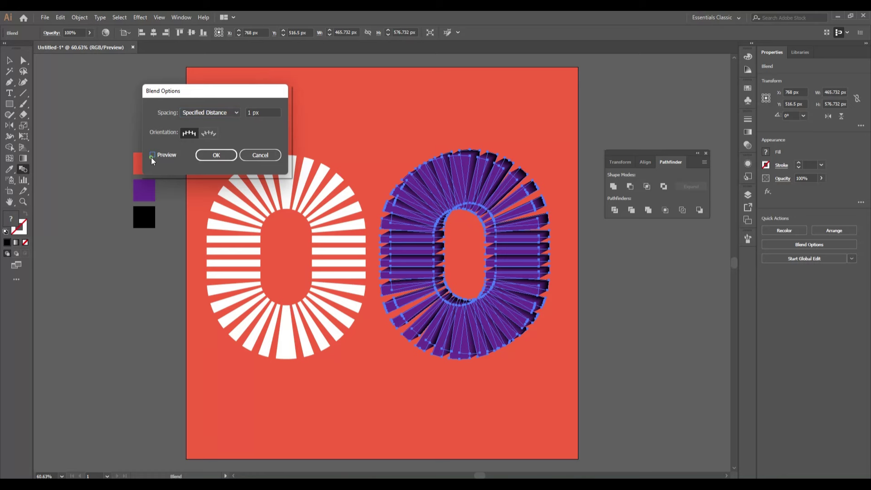
left_click(254, 114)
left_click(216, 154)
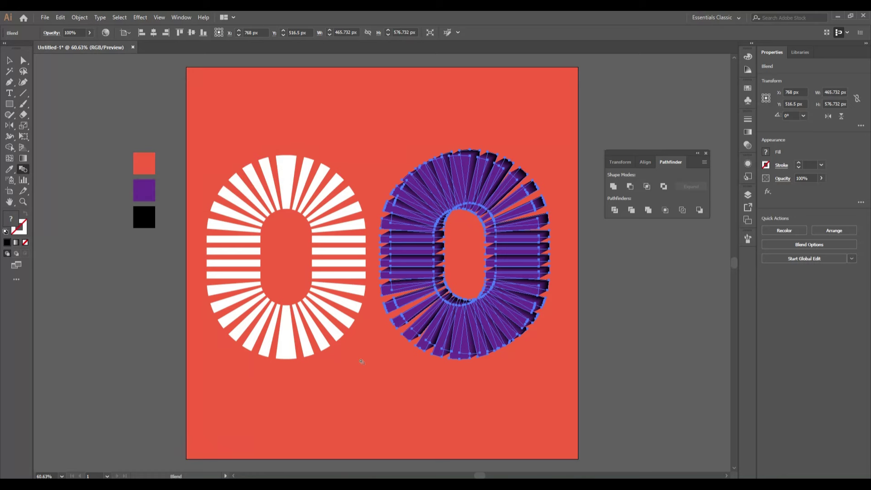
key("v")
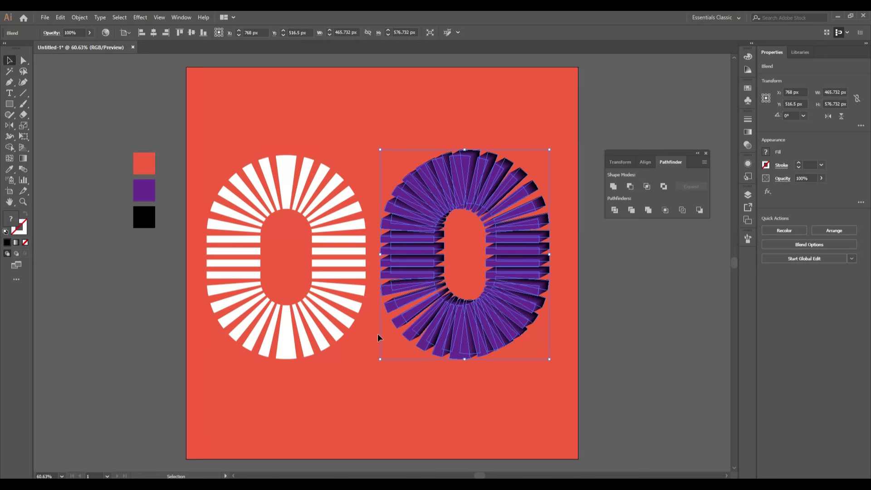
- Move the white striped O over onto the purple extrusion
left_click(364, 410)
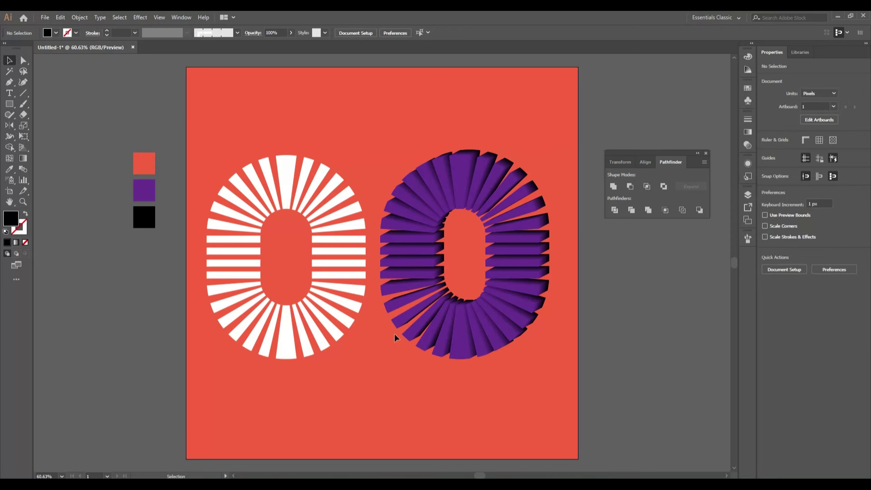
left_click_drag(343, 291, 512, 287)
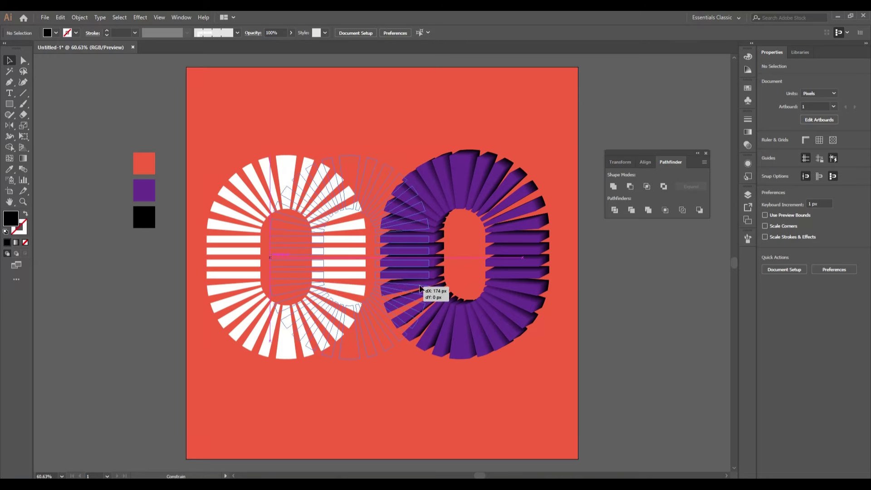
left_click_drag(516, 284, 518, 284)
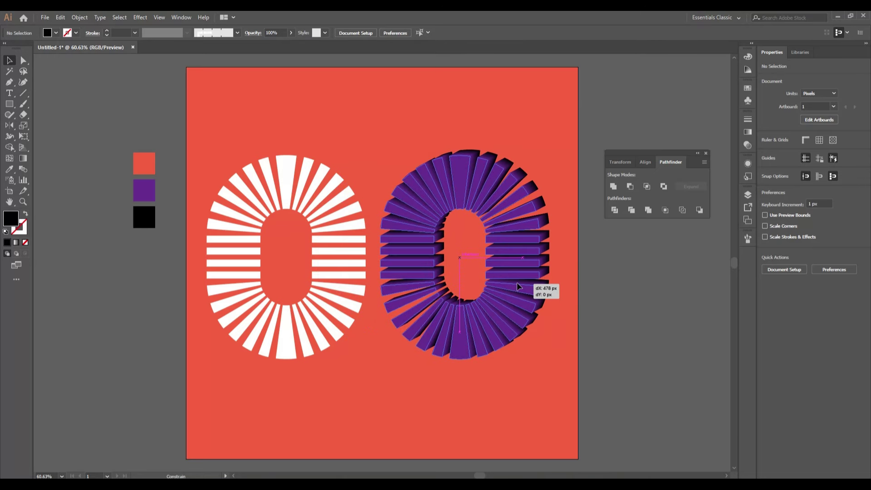
left_click_drag(517, 282, 530, 369)
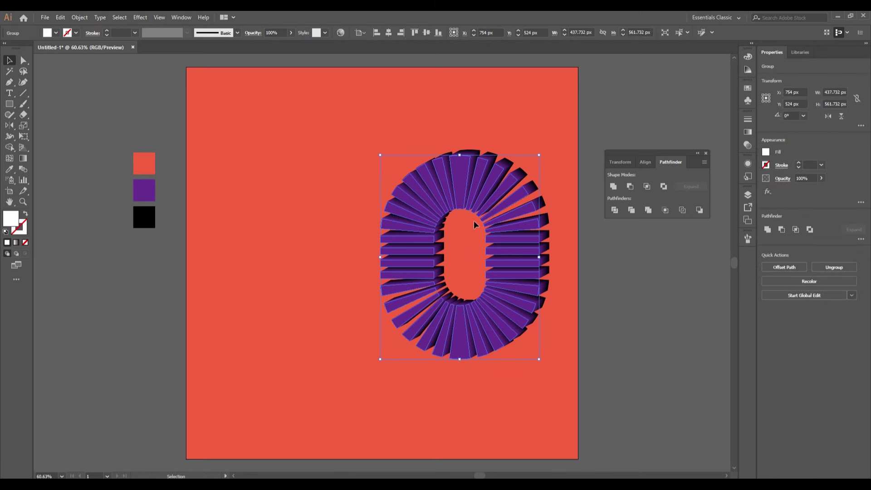
- Bring the white O to the front of the purple extrusion and deselect
right_click(244, 170)
left_click(312, 270)
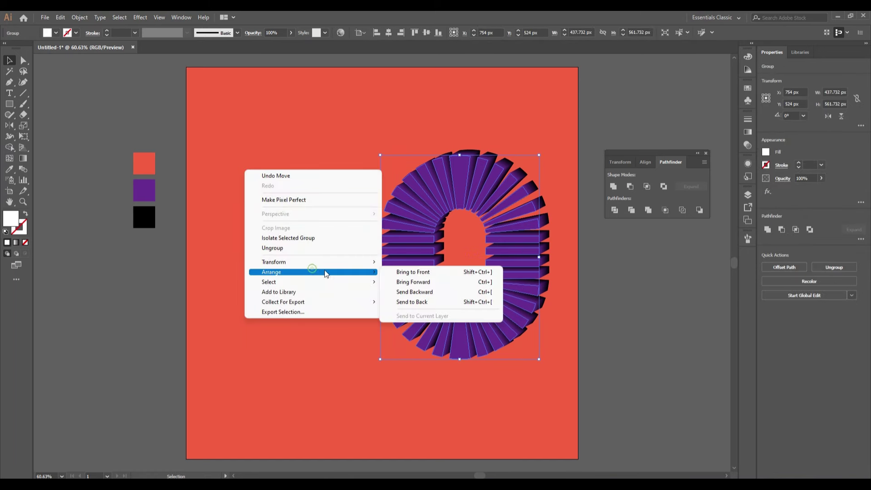
left_click(412, 272)
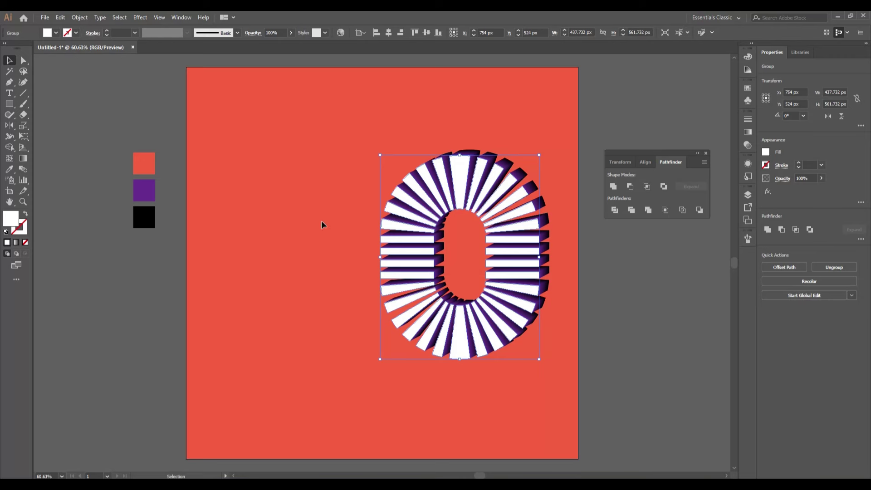
left_click(283, 233)
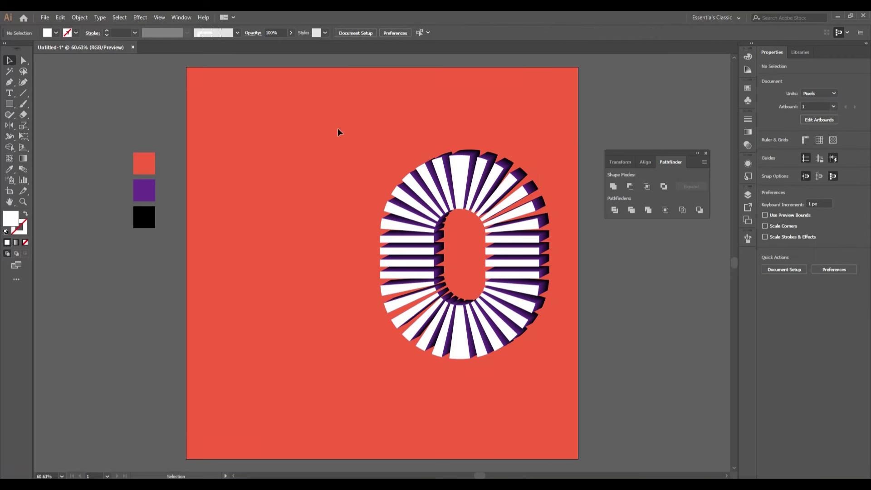
- Group all parts of the 3D O, centre it on the artboard, and enlarge it to about 584×723 px
key("ctrl+a")
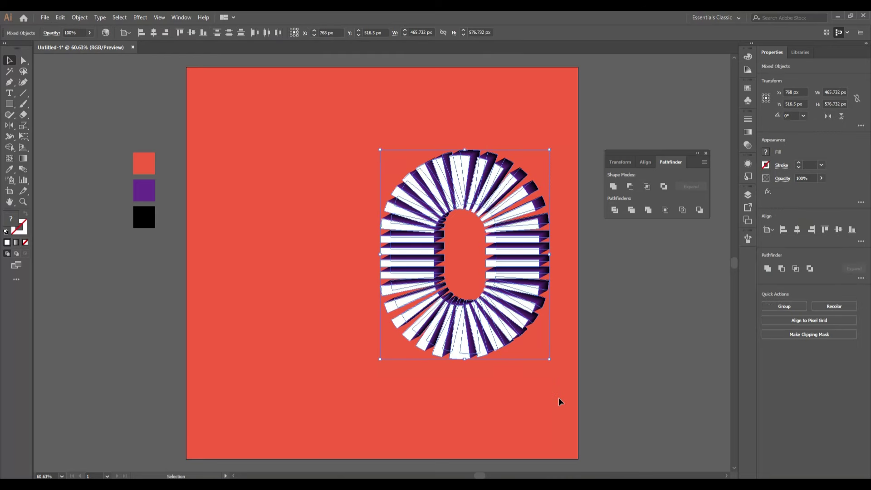
left_click(79, 17)
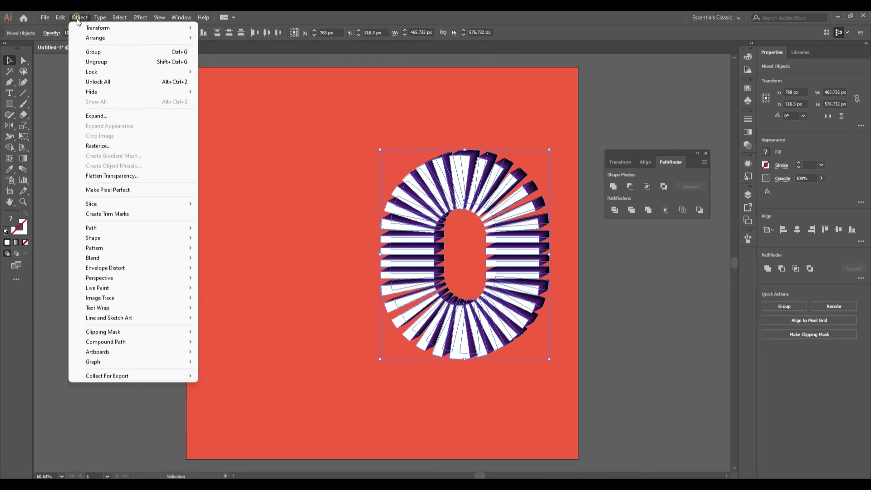
left_click(117, 52)
left_click(153, 33)
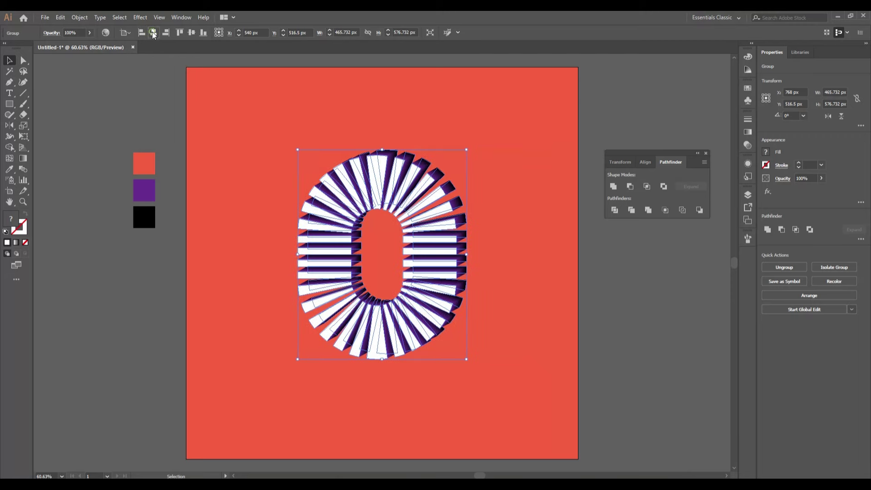
left_click(190, 33)
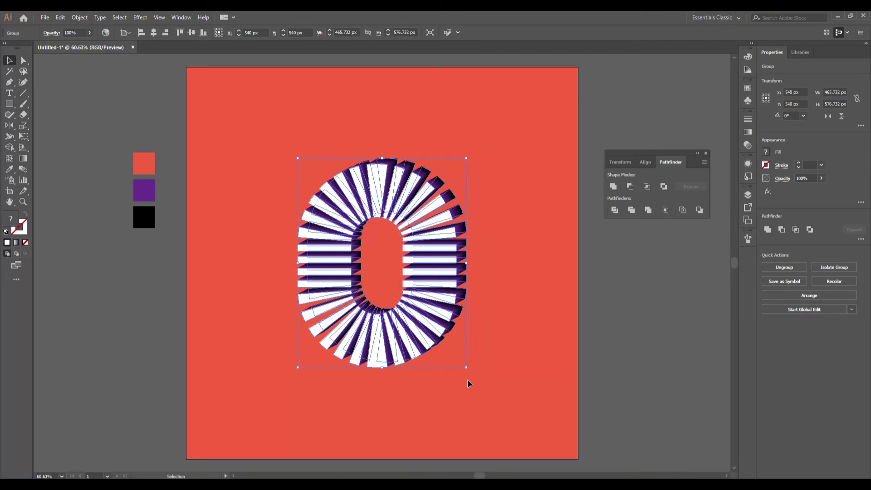
left_click_drag(466, 368, 488, 394)
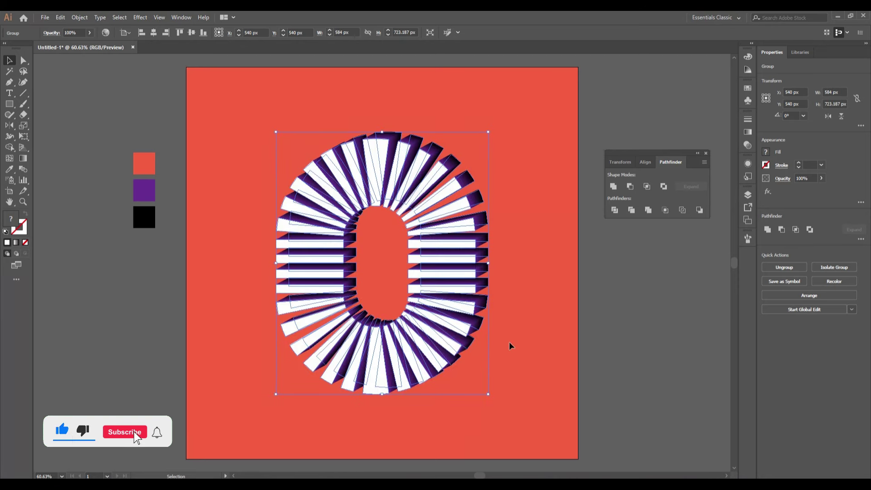
left_click(613, 334)
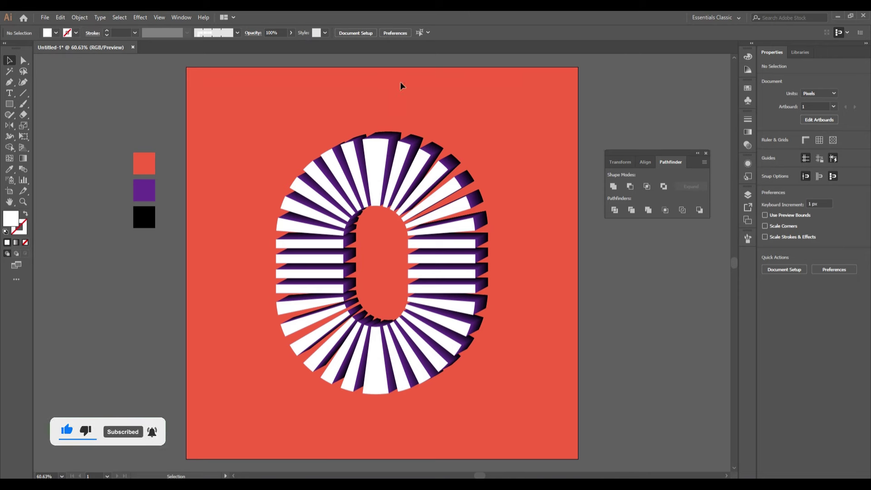